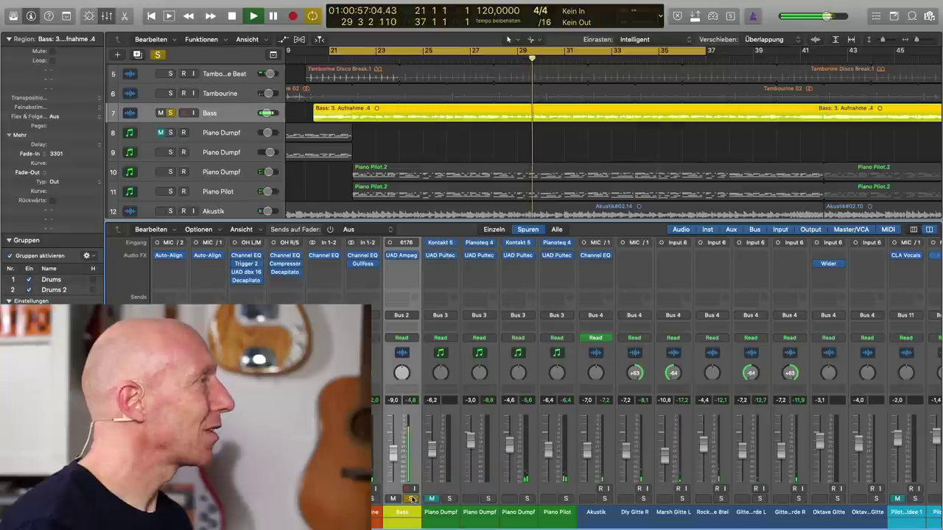
Take the Bass track out of solo and play the cycled section with the full mix.
{"action": "key", "text": "space"}
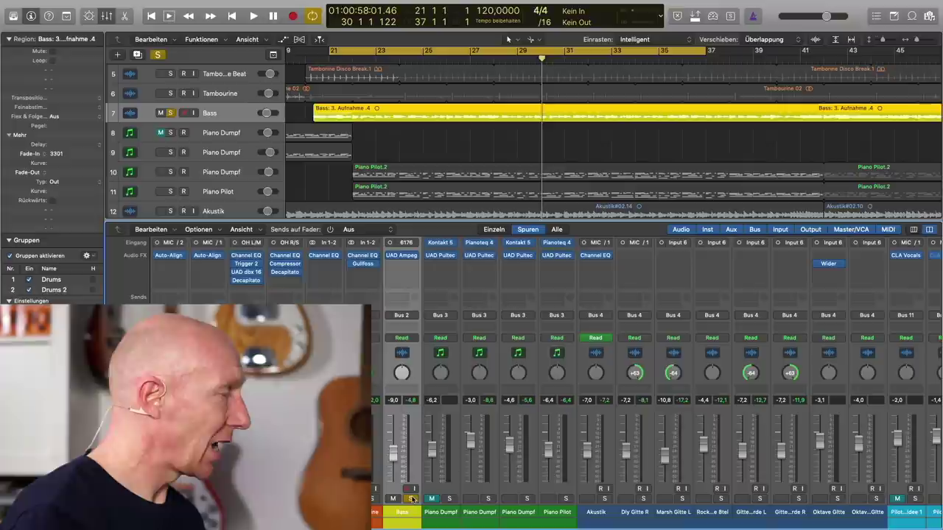
{"action": "left_click", "coordinate": [411, 498]}
{"action": "key", "text": "Return"}
{"action": "key", "text": "space"}
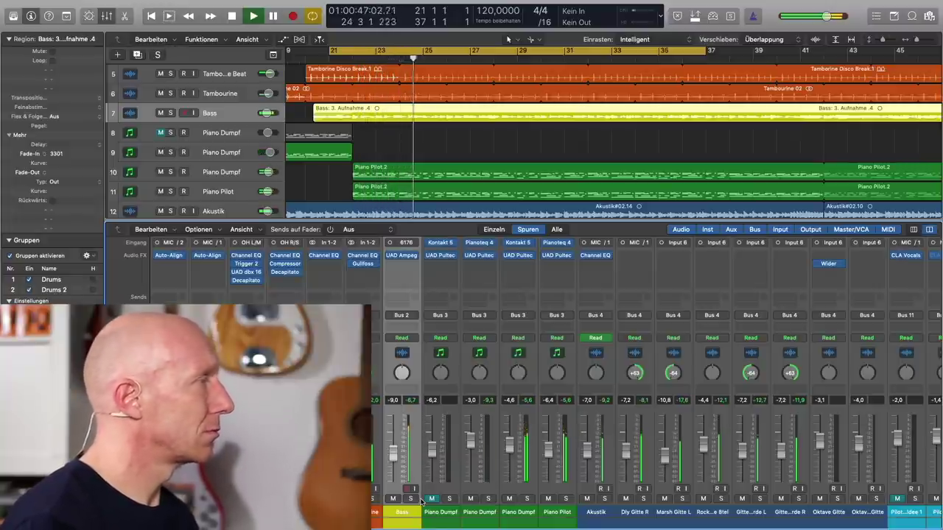
{"action": "key", "text": "space"}
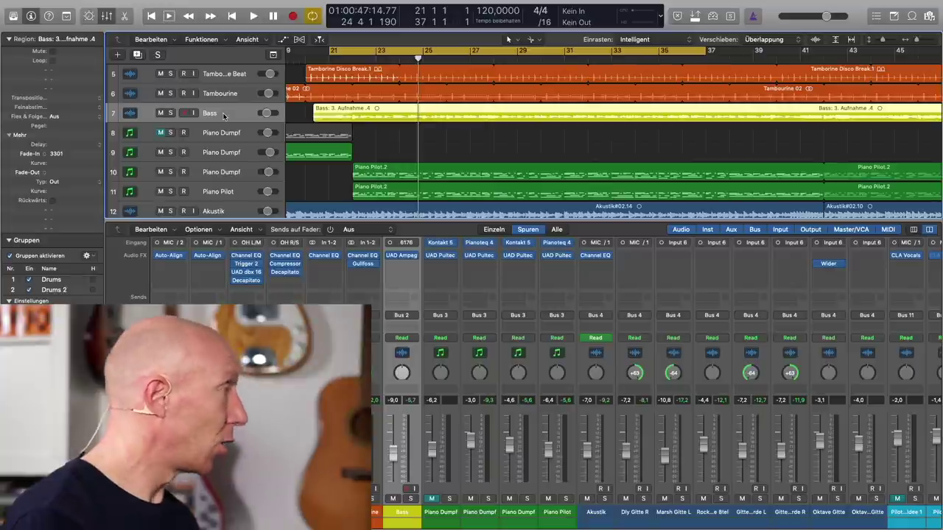
Duplicate the Bass track twice with its settings and copy the bass region onto both new tracks.
{"action": "key", "text": "super+d"}
{"action": "key", "text": "super+d"}
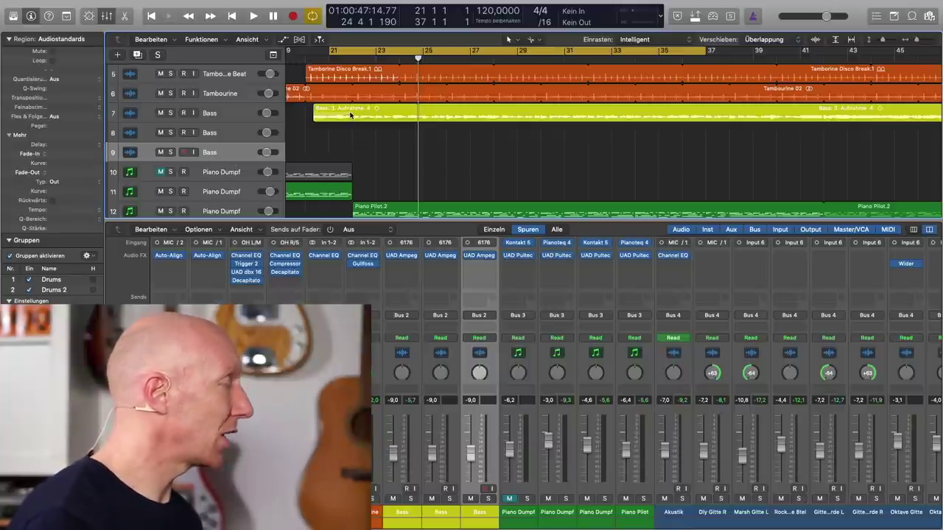
{"action": "left_click_drag", "start_coordinate": [351, 114], "coordinate": [346, 141]}
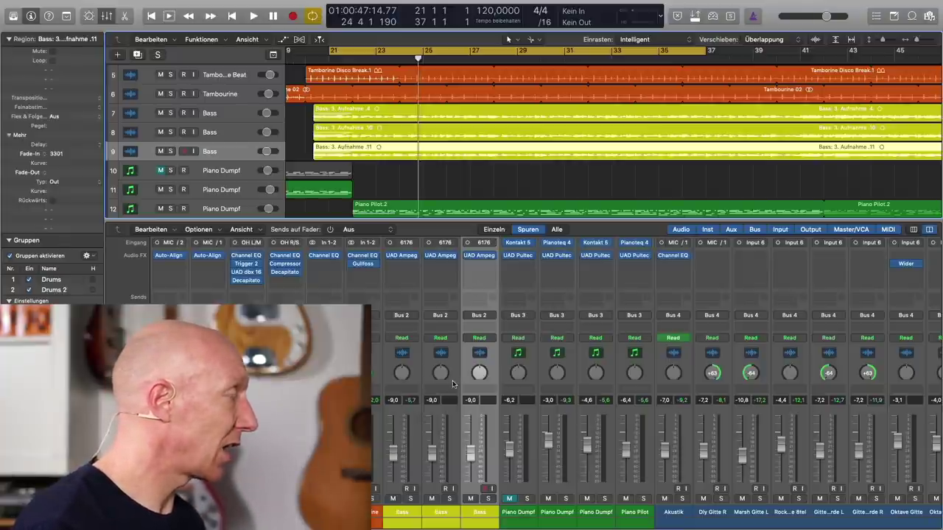
Pan the two duplicated Bass channels to -64 and +63, and rename them Bass L and Bass R.
{"action": "left_click_drag", "start_coordinate": [443, 375], "coordinate": [453, 404]}
{"action": "left_click_drag", "start_coordinate": [478, 374], "coordinate": [479, 347]}
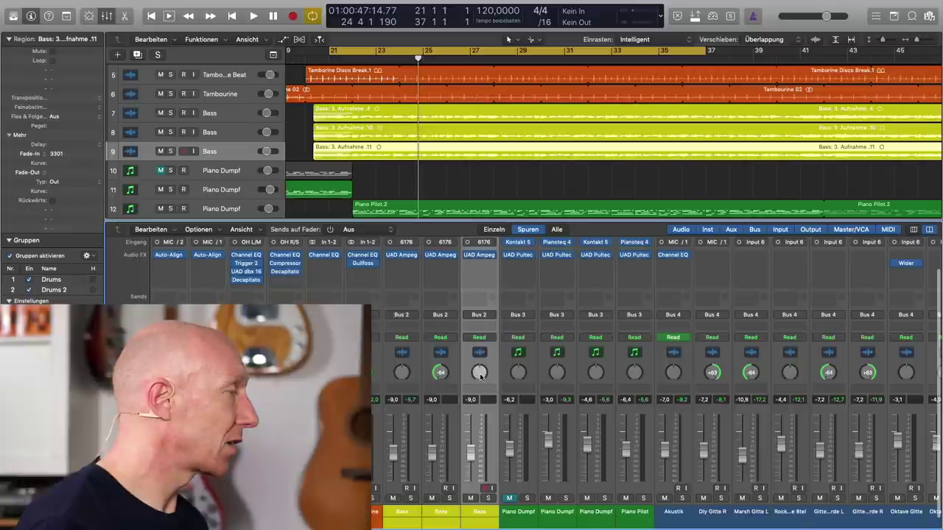
{"action": "double_click", "coordinate": [441, 511]}
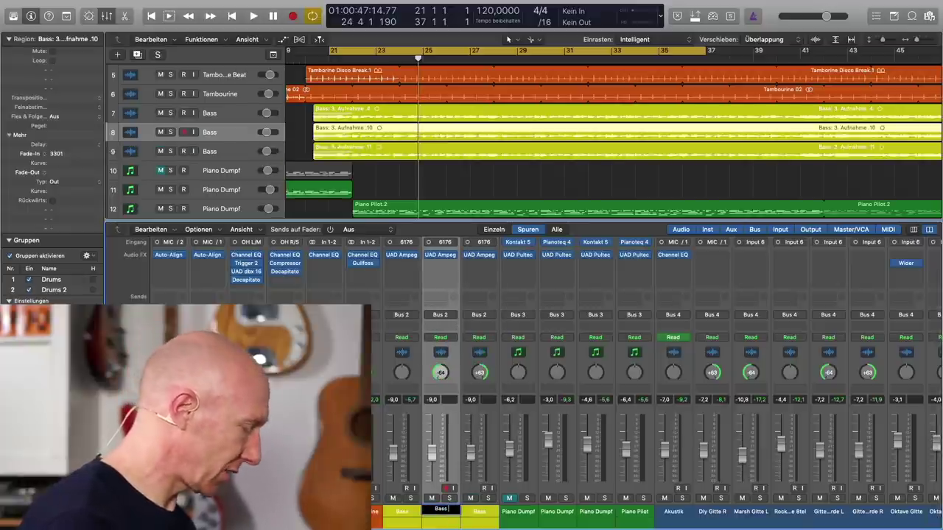
{"action": "type", "text": "Bass L"}
{"action": "key", "text": "Return"}
{"action": "double_click", "coordinate": [475, 512]}
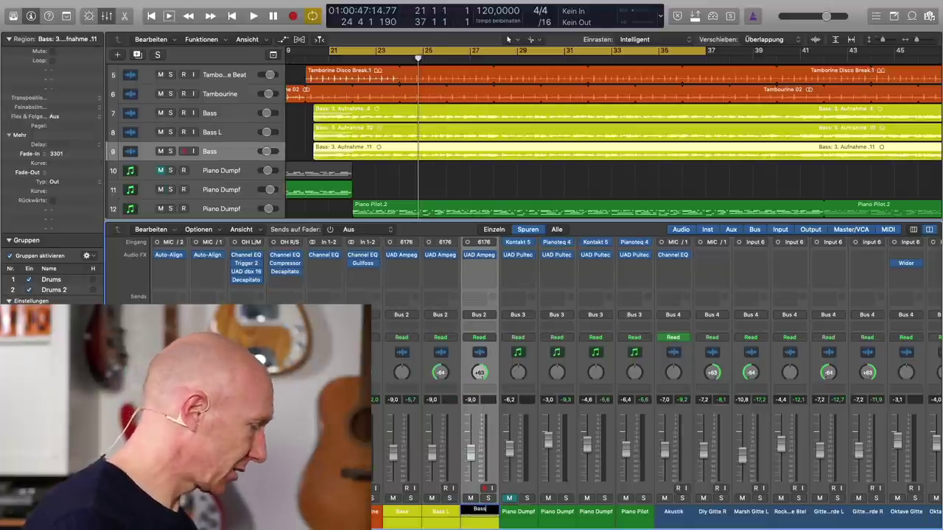
{"action": "type", "text": "Bass R"}
{"action": "key", "text": "Return"}
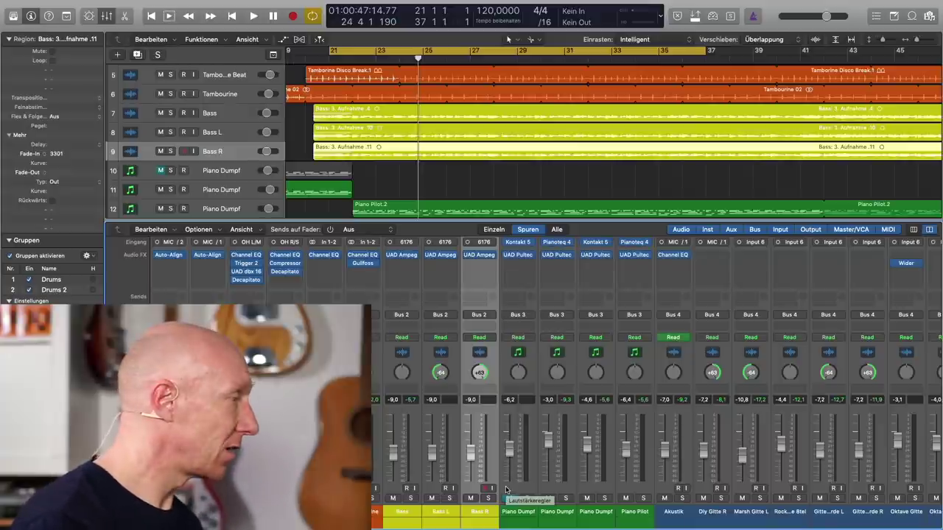
Solo Bass L and Bass R together and compare their playback with the original Bass track soloed on its own.
{"action": "left_click", "coordinate": [433, 490]}
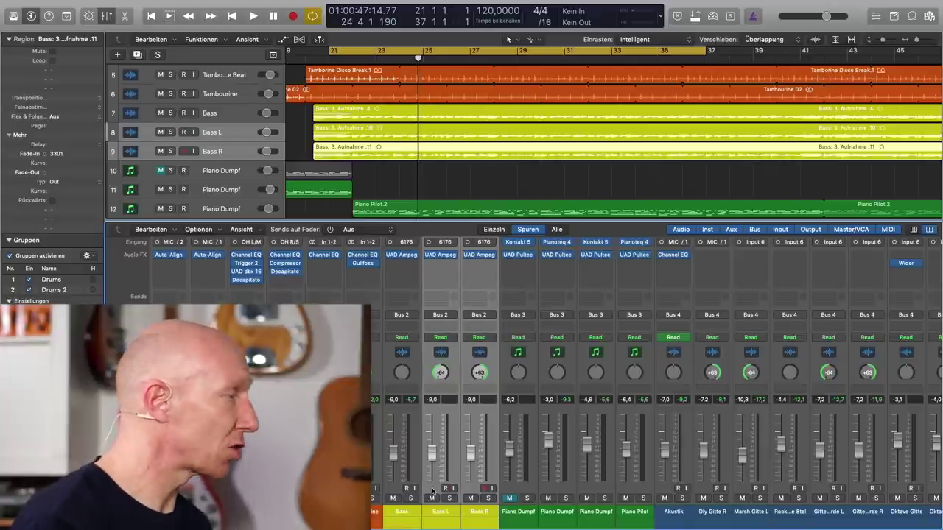
{"action": "left_click", "coordinate": [450, 499]}
{"action": "key", "text": "space"}
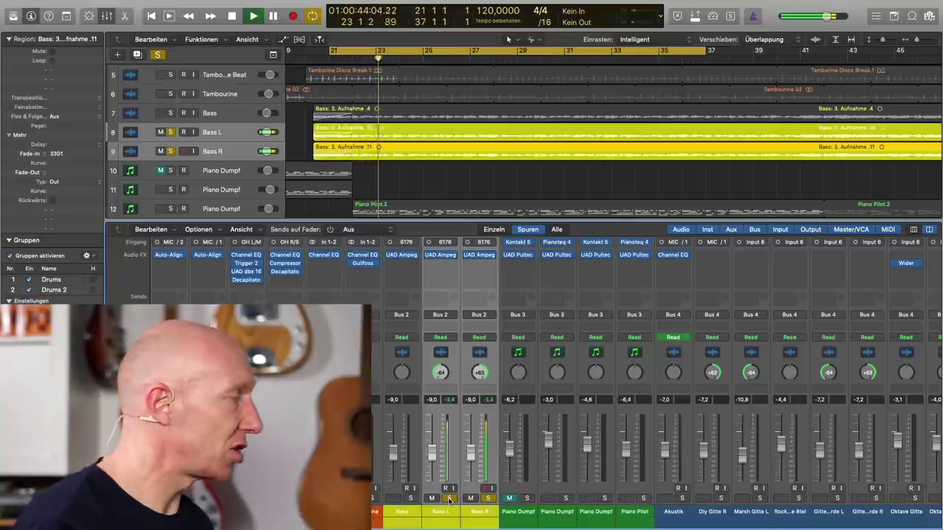
{"action": "left_click", "coordinate": [411, 499], "text": "alt"}
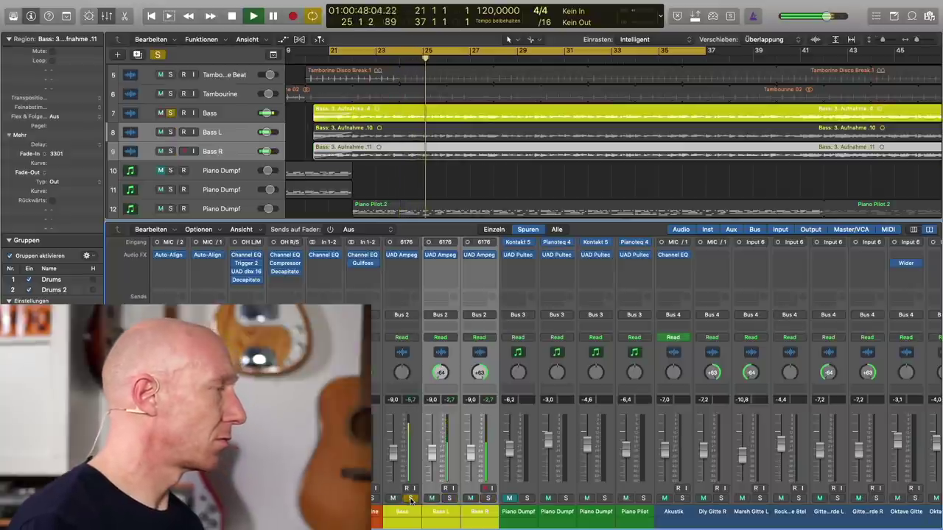
{"action": "key", "text": "space"}
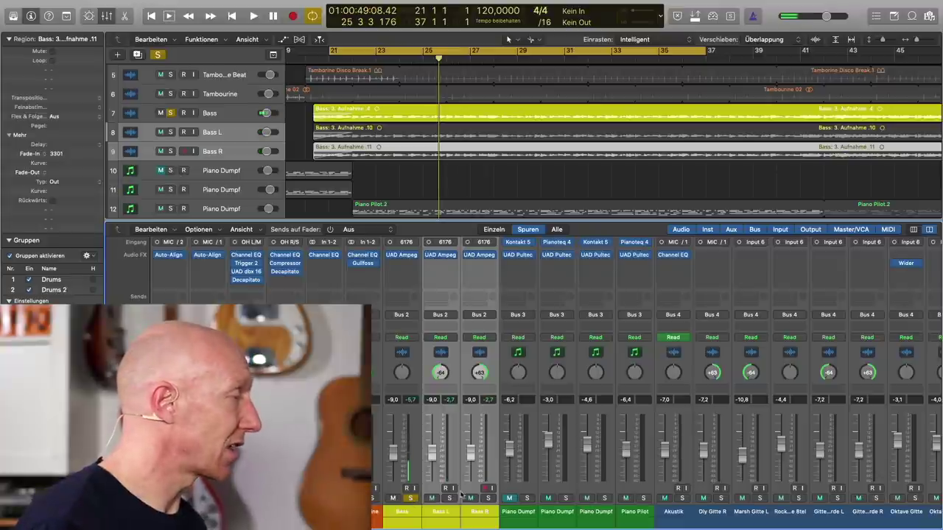
{"action": "left_click", "coordinate": [450, 498]}
{"action": "left_click", "coordinate": [411, 499]}
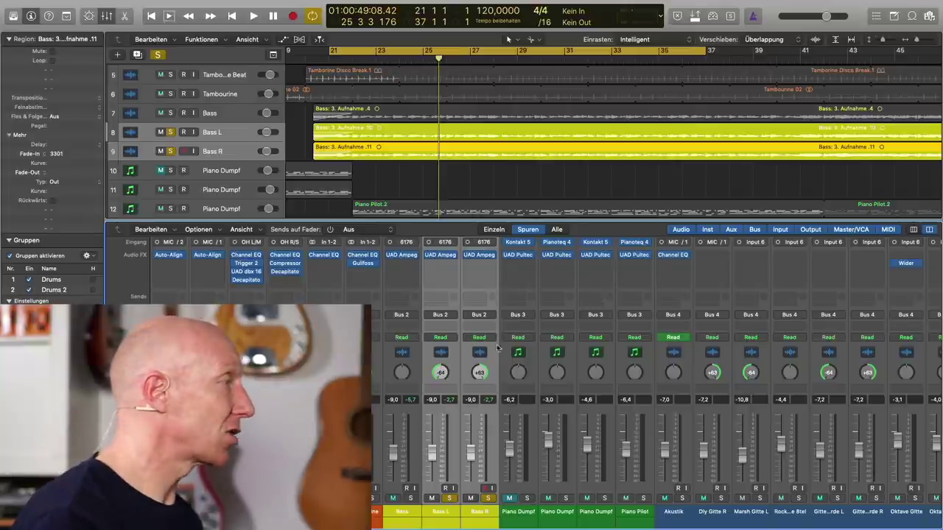
Insert a mono Channel EQ after the UAD Ampeg plug-in on Bass L and Bass R.
{"action": "left_click", "coordinate": [440, 265]}
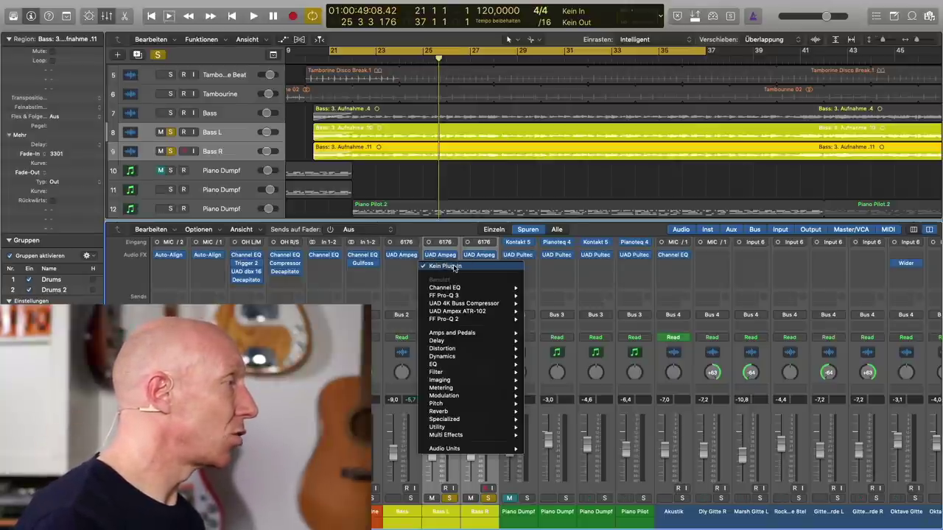
{"action": "mouse_move", "coordinate": [455, 288]}
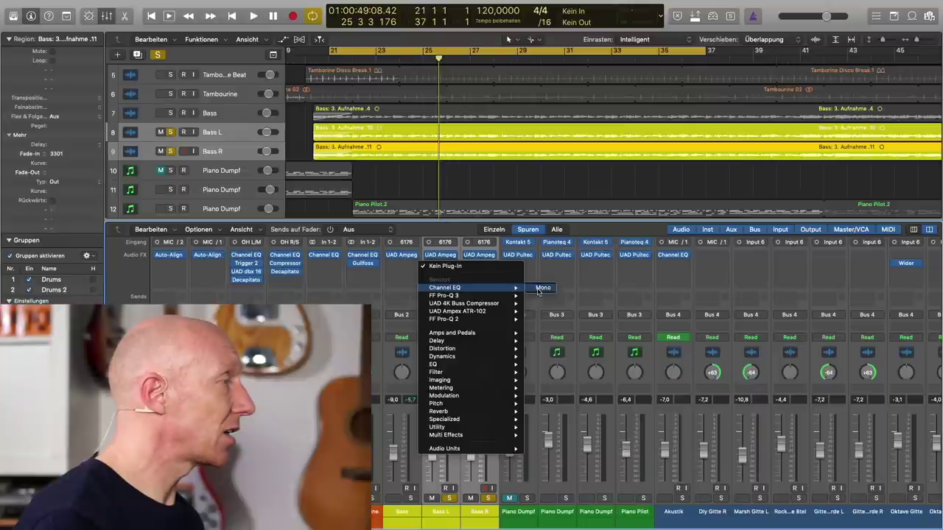
{"action": "left_click", "coordinate": [538, 291]}
{"action": "left_click_drag", "start_coordinate": [263, 20], "coordinate": [523, 107]}
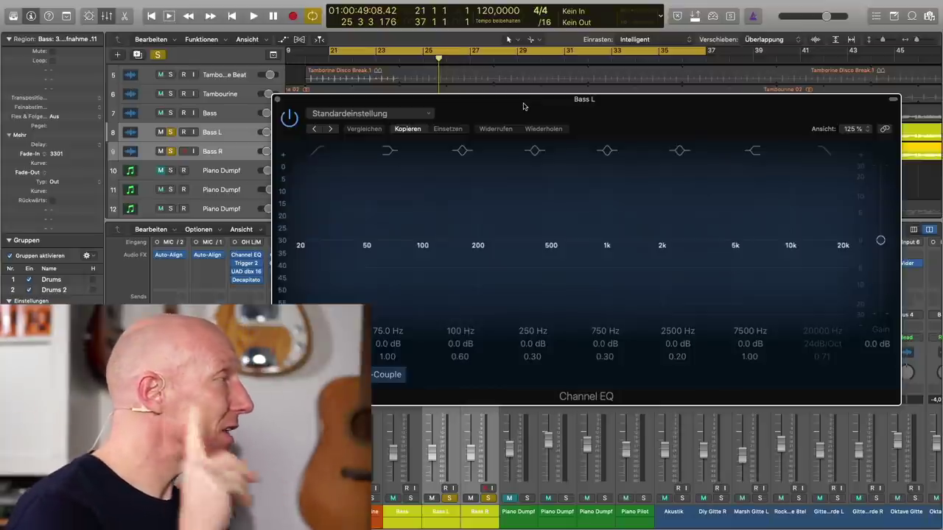
Enable the low-cut band in Bass L's Channel EQ and set its frequency to 250 Hz.
{"action": "left_click", "coordinate": [317, 151]}
{"action": "left_click_drag", "start_coordinate": [304, 331], "coordinate": [304, 291]}
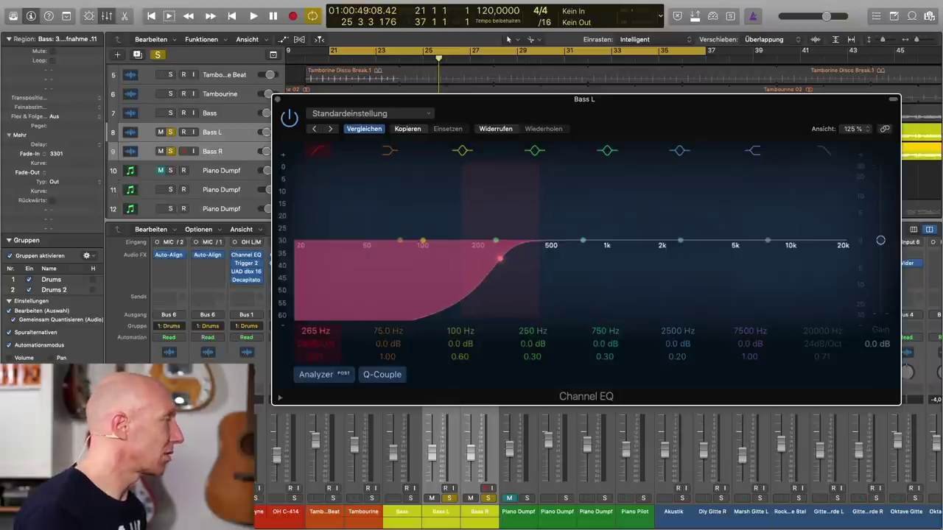
{"action": "double_click", "coordinate": [308, 331]}
{"action": "type", "text": "250"}
{"action": "key", "text": "Return"}
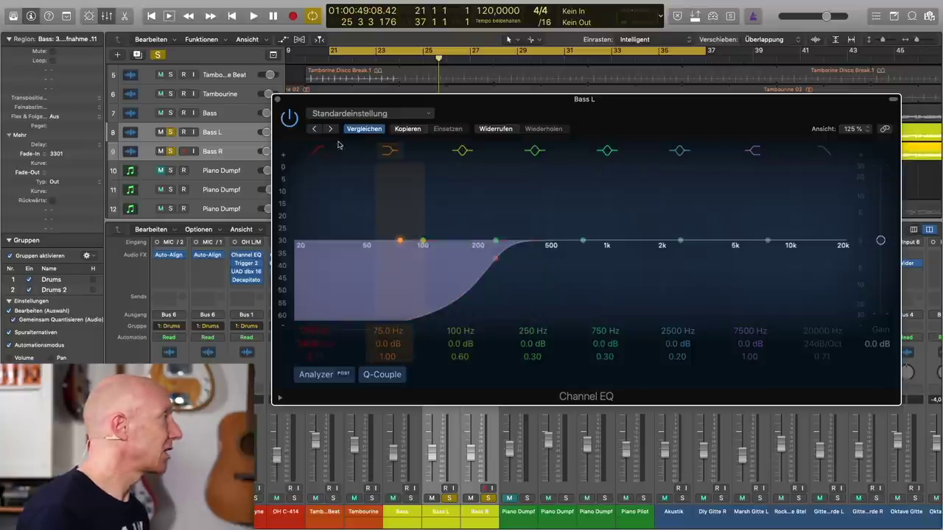
{"action": "left_click", "coordinate": [277, 98]}
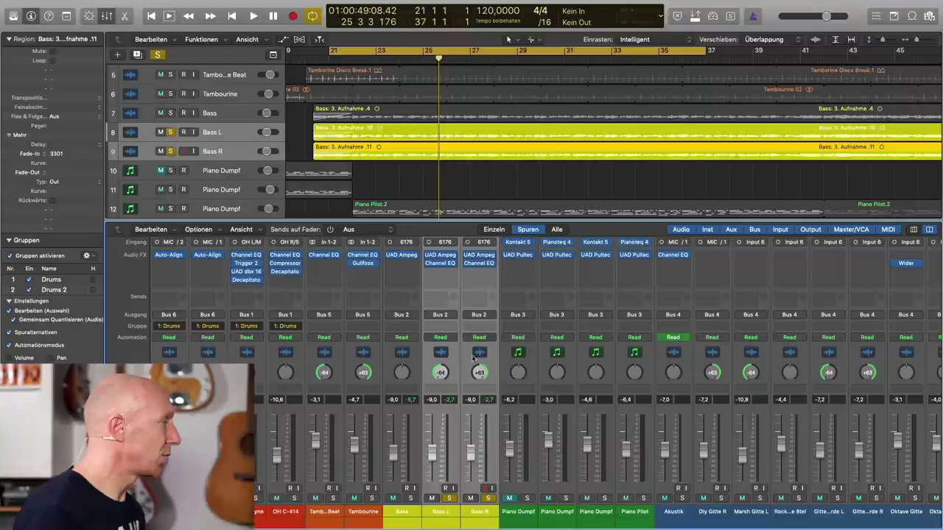
Enable the low-cut band at 250 Hz in Bass R's Channel EQ, and play back both filtered bass channels.
{"action": "left_click", "coordinate": [477, 265]}
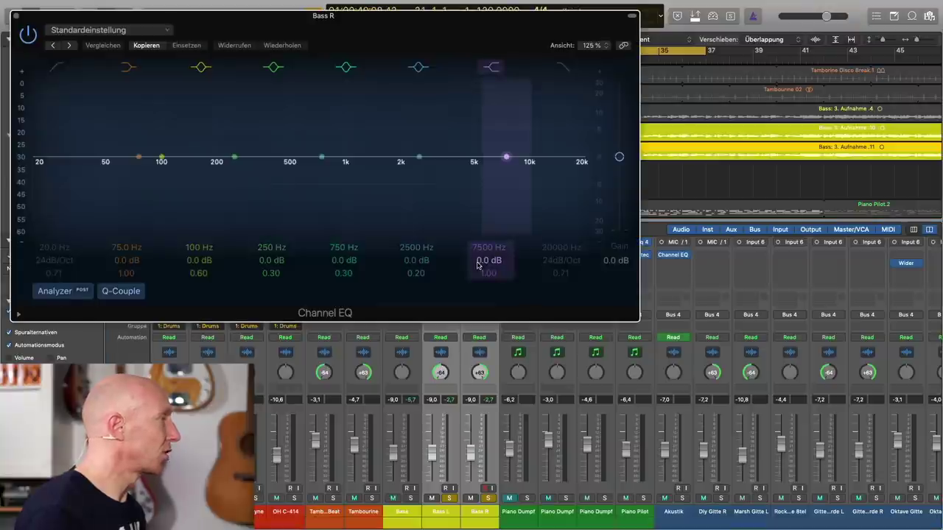
{"action": "left_click_drag", "start_coordinate": [233, 24], "coordinate": [481, 81]}
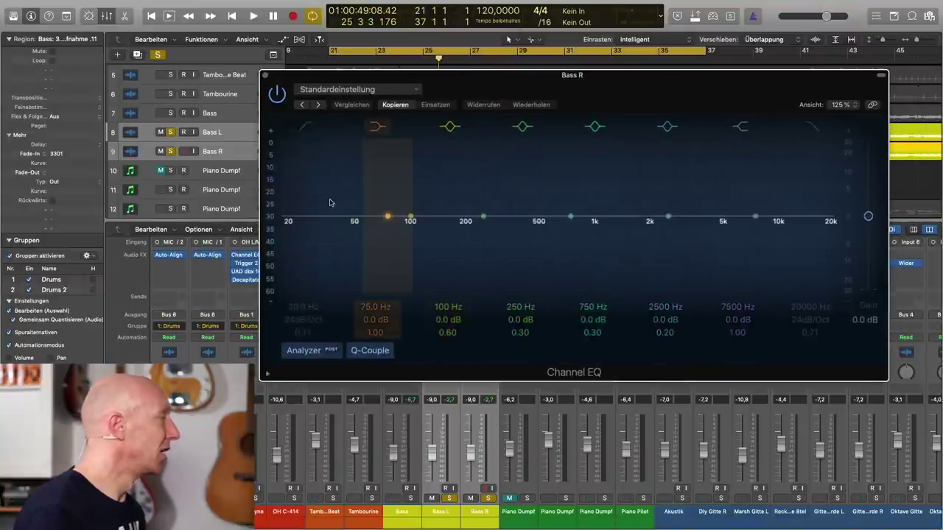
{"action": "left_click", "coordinate": [297, 174]}
{"action": "double_click", "coordinate": [302, 306]}
{"action": "type", "text": "250"}
{"action": "key", "text": "Return"}
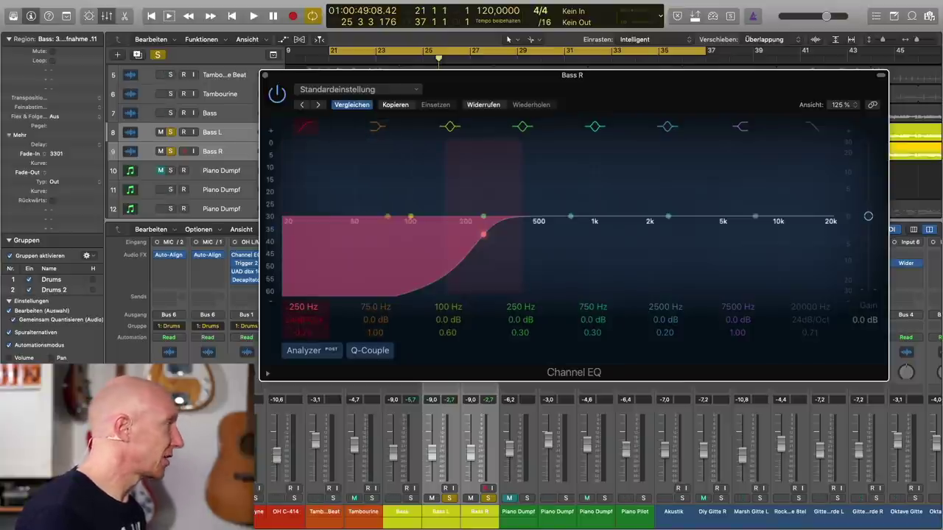
{"action": "left_click", "coordinate": [266, 75]}
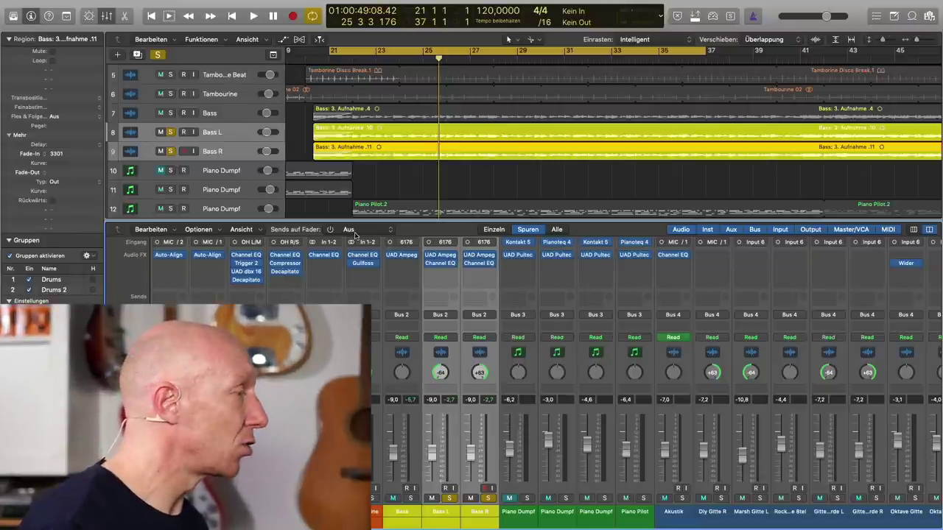
{"action": "key", "text": "space"}
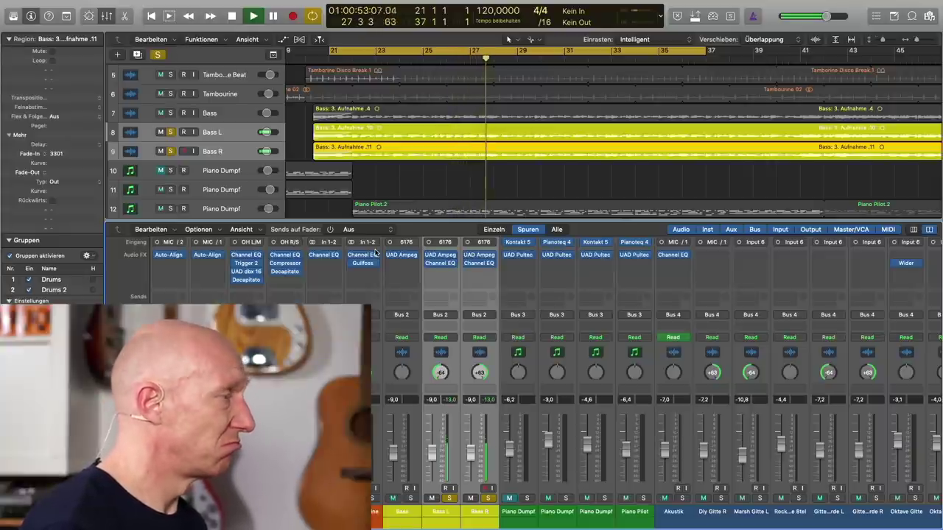
{"action": "key", "text": "space"}
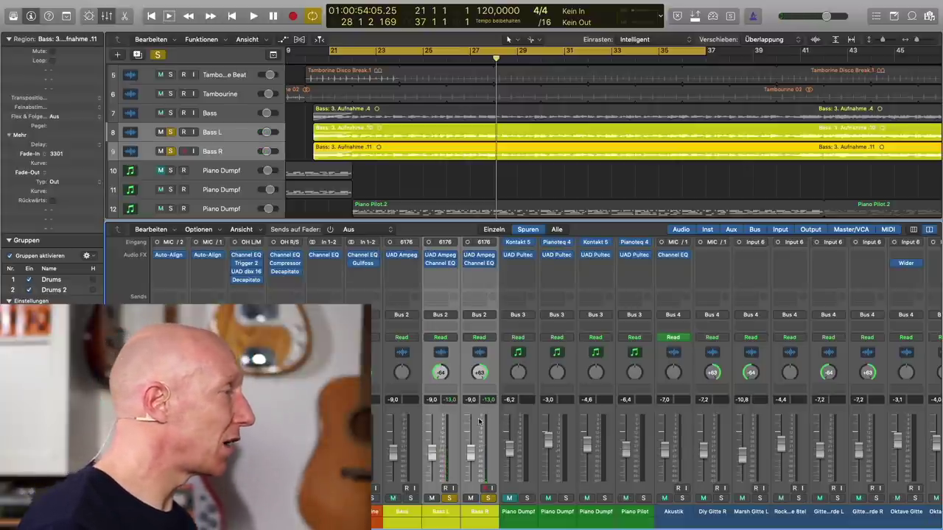
Select only the Bass L track and set its region's delay to -1/96 (-40 ticks, -20.8 ms).
{"action": "left_click", "coordinate": [452, 417]}
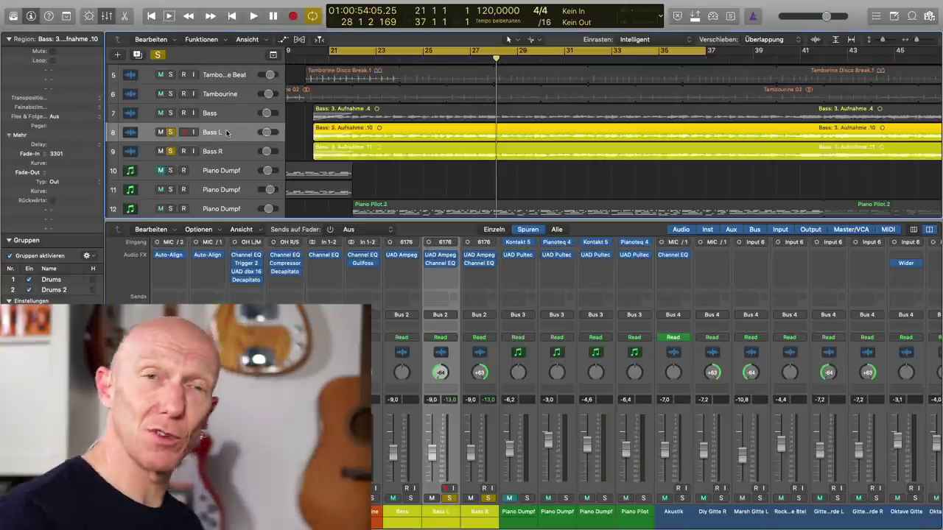
{"action": "scroll", "coordinate": [226, 133], "scroll_direction": "up", "scroll_amount": 1}
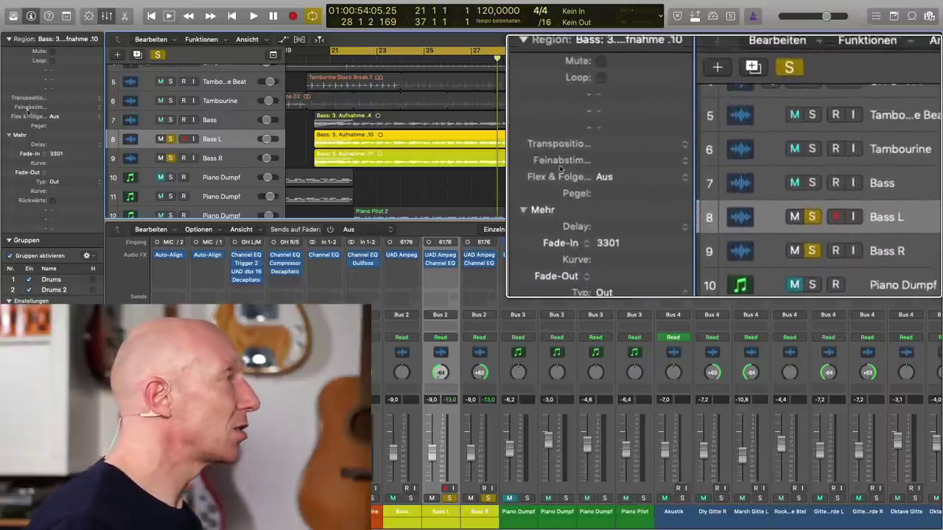
{"action": "left_click", "coordinate": [31, 16]}
{"action": "left_click", "coordinate": [31, 16]}
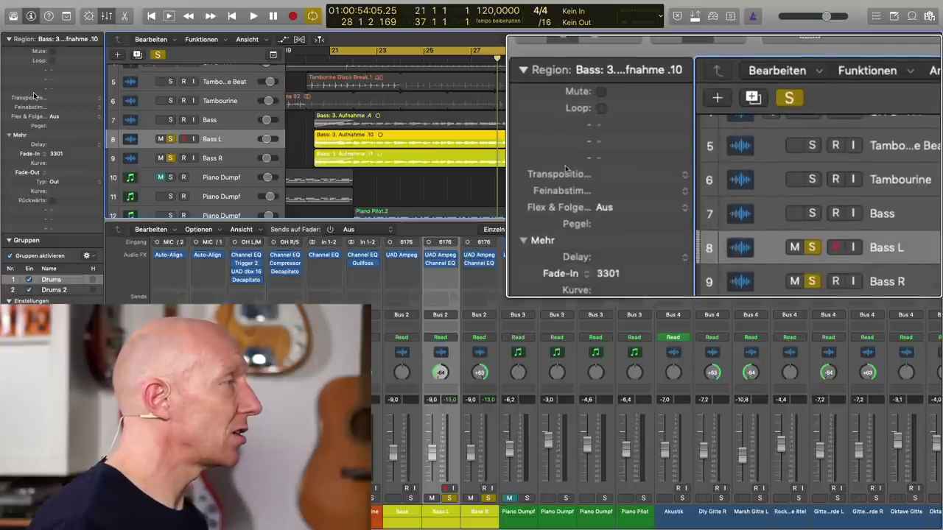
{"action": "left_click", "coordinate": [11, 137]}
{"action": "left_click", "coordinate": [11, 136]}
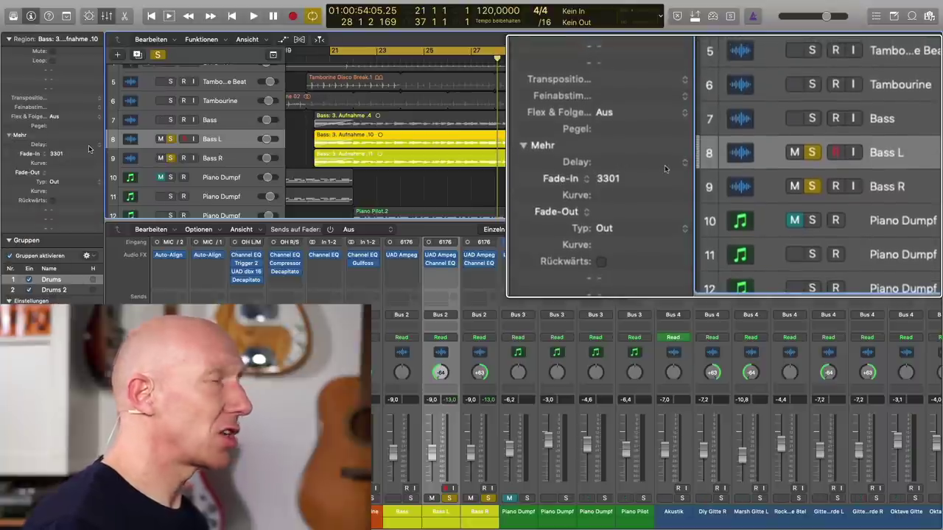
{"action": "mouse_move", "coordinate": [88, 149]}
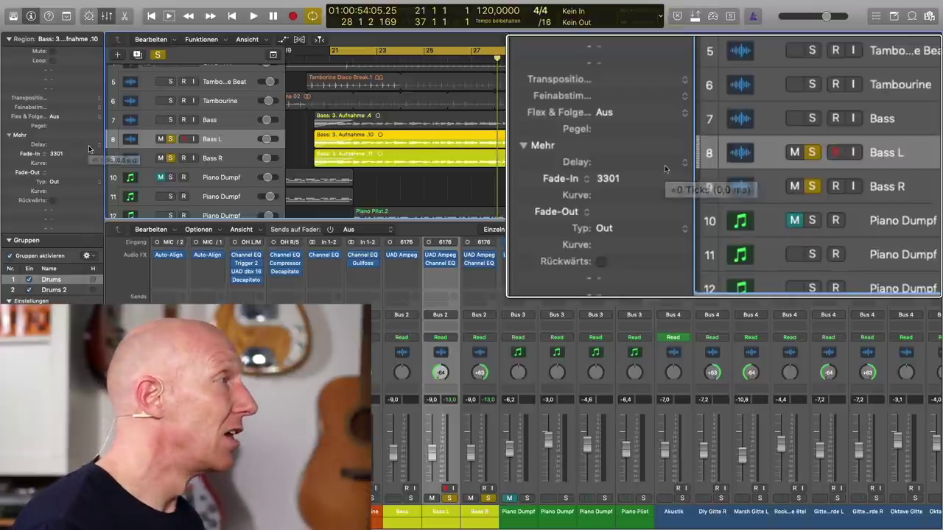
{"action": "left_click", "coordinate": [96, 146]}
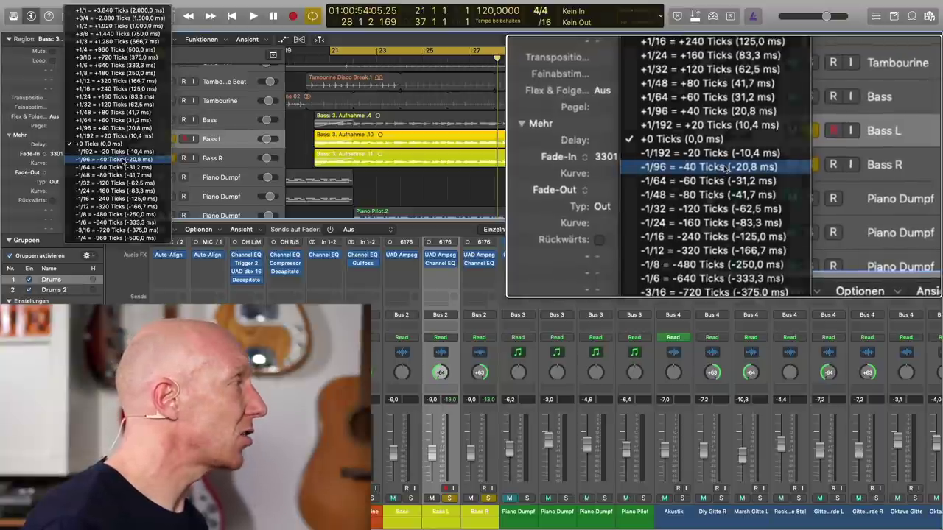
{"action": "left_click", "coordinate": [123, 159]}
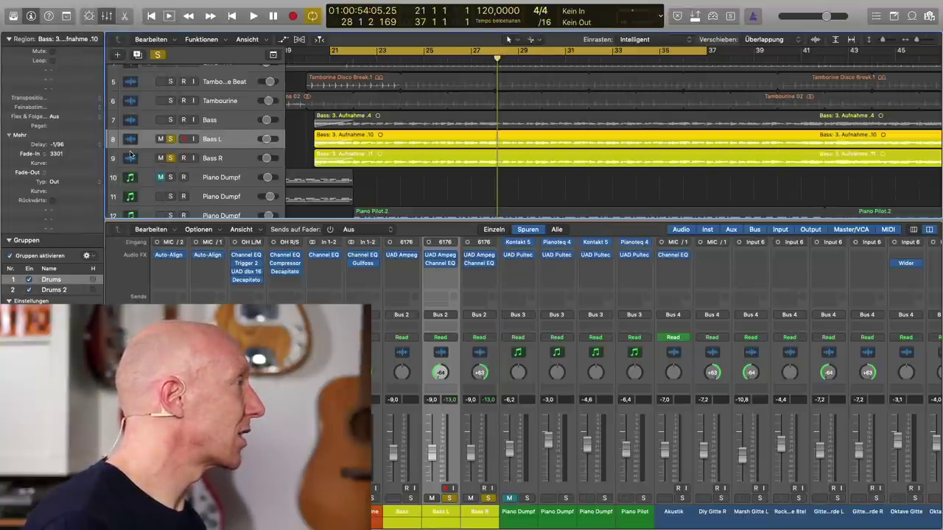
Select only the Bass R track, set its region's delay to +1/96 (+40 ticks, 20.8 ms), and play back both delayed bass copies.
{"action": "left_click", "coordinate": [233, 162]}
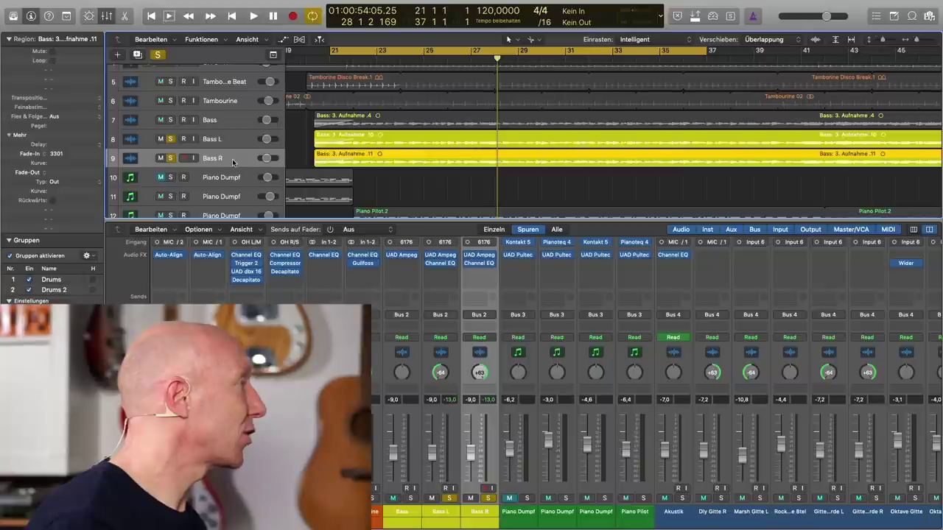
{"action": "left_click", "coordinate": [95, 147]}
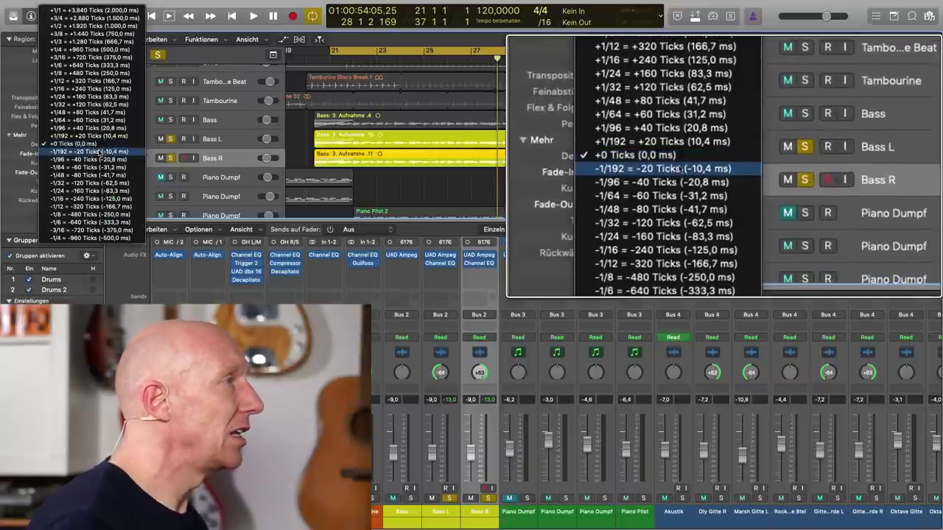
{"action": "left_click", "coordinate": [107, 129]}
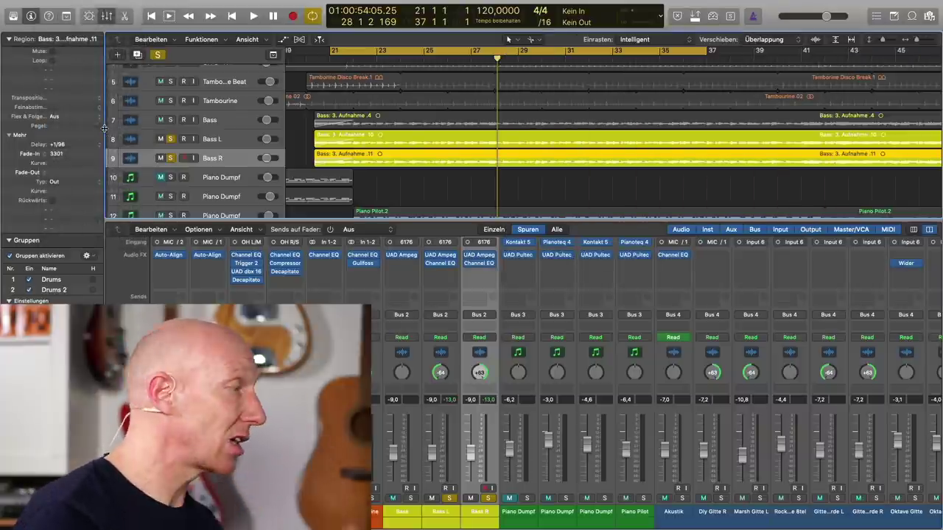
{"action": "scroll", "coordinate": [353, 297], "scroll_direction": "down", "scroll_amount": 1}
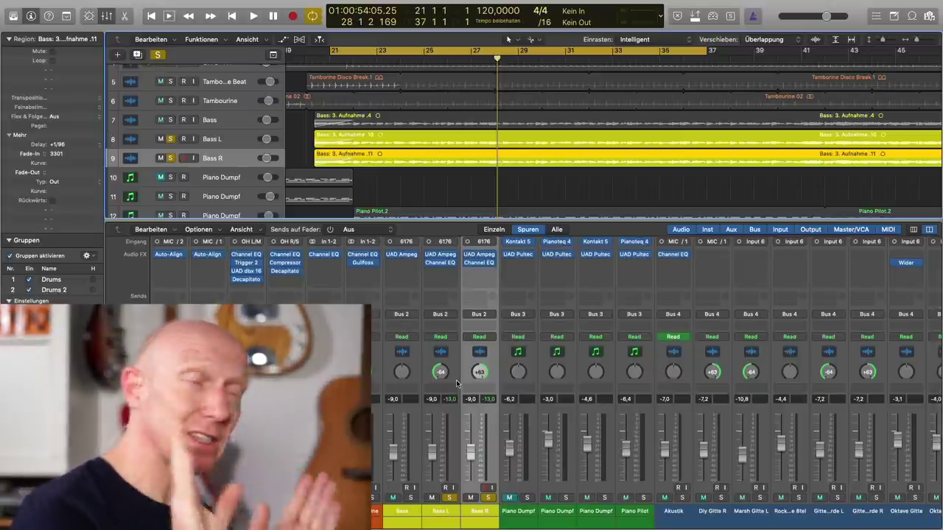
{"action": "key", "text": "space"}
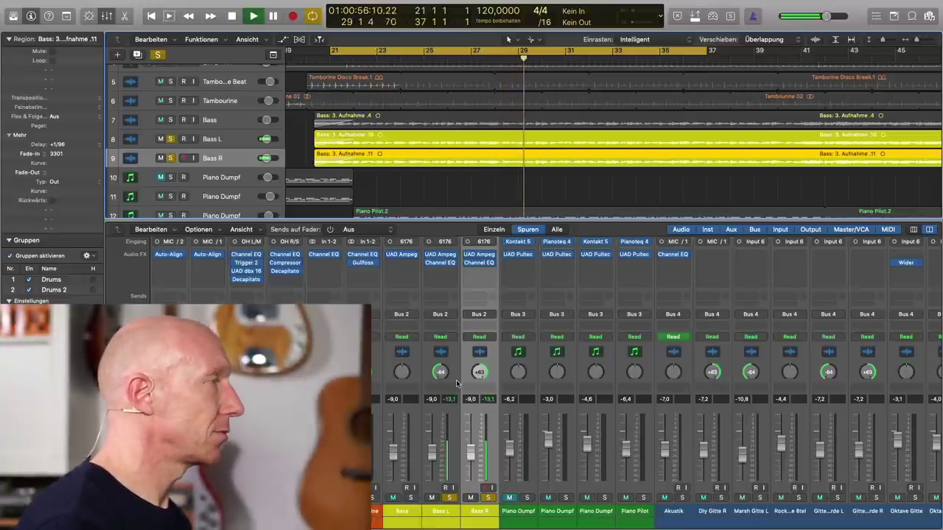
{"action": "key", "text": "space"}
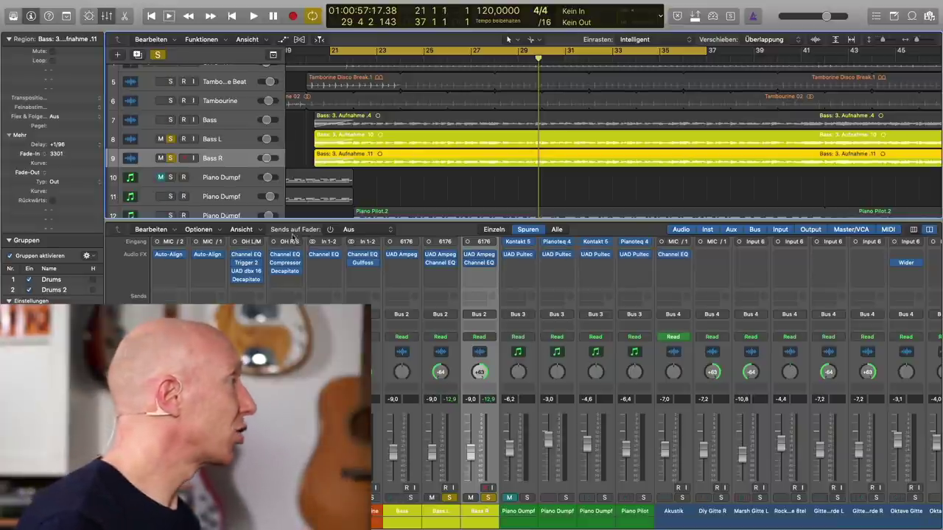
Select the Bass L track and set its region's fine tuning to +20.
{"action": "left_click", "coordinate": [235, 140]}
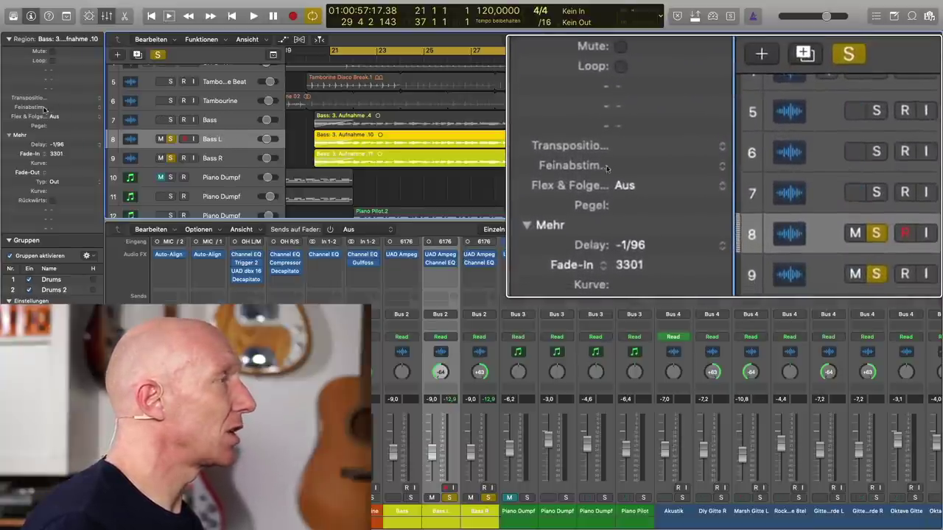
{"action": "left_click", "coordinate": [88, 107]}
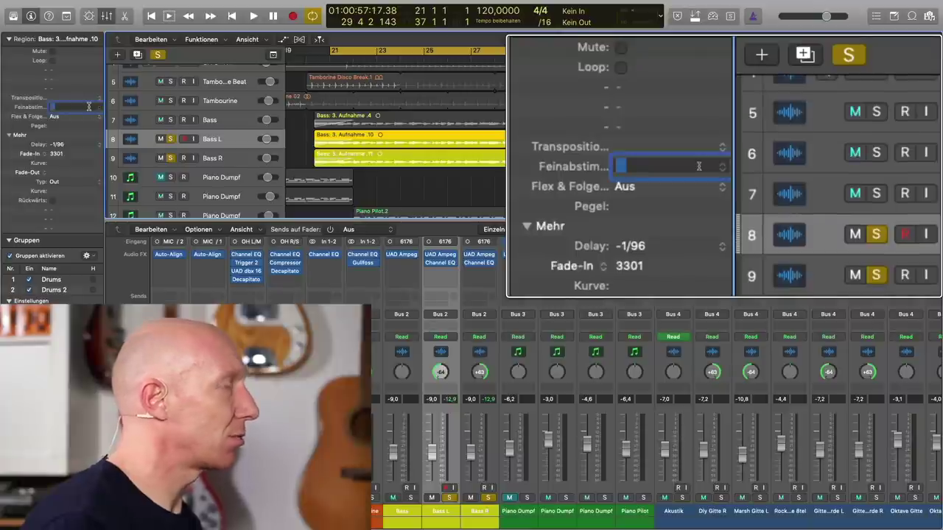
{"action": "type", "text": "20"}
{"action": "key", "text": "Return"}
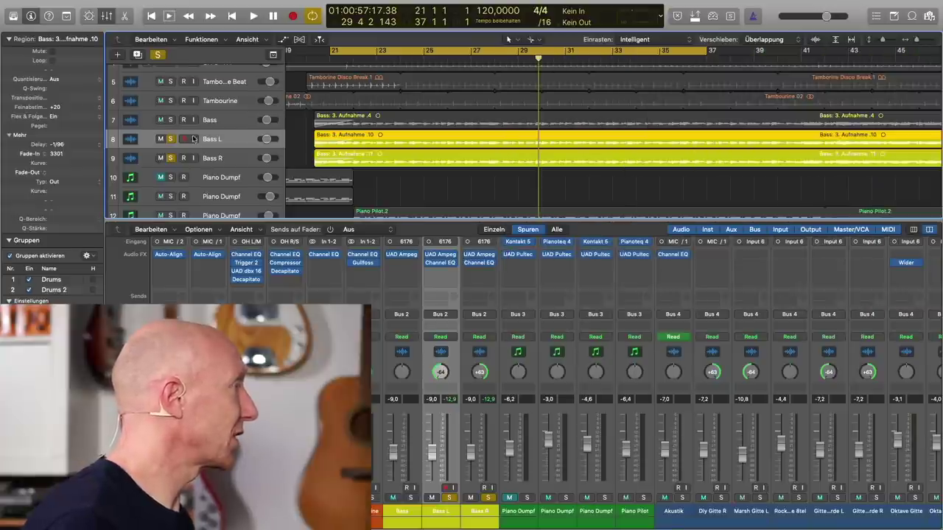
Set the Bass R region's fine tuning to -20 and play back the two detuned bass copies.
{"action": "left_click", "coordinate": [226, 160]}
{"action": "double_click", "coordinate": [89, 107]}
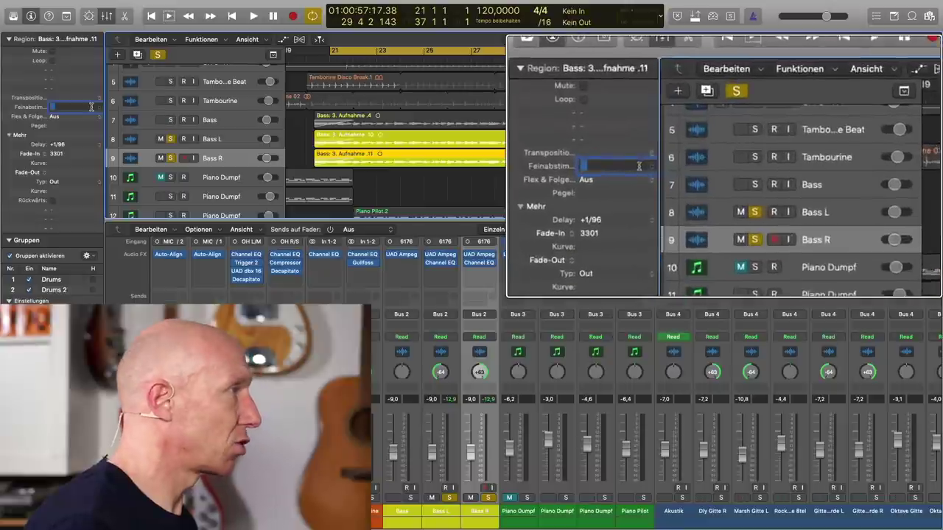
{"action": "type", "text": "-20"}
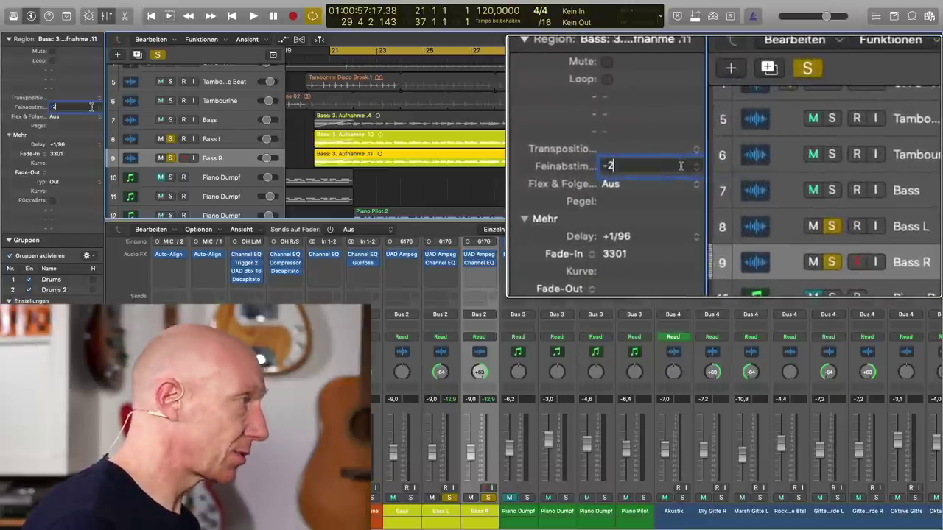
{"action": "key", "text": "Return"}
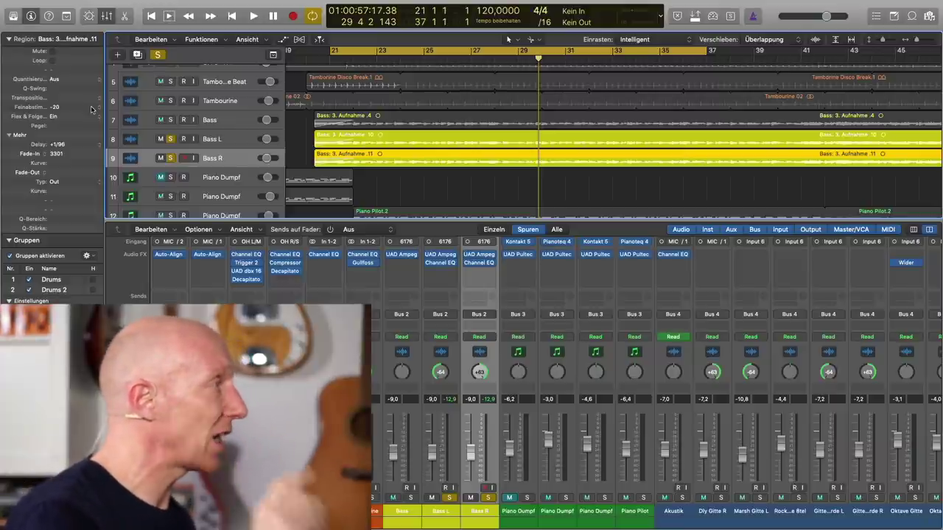
{"action": "key", "text": "space"}
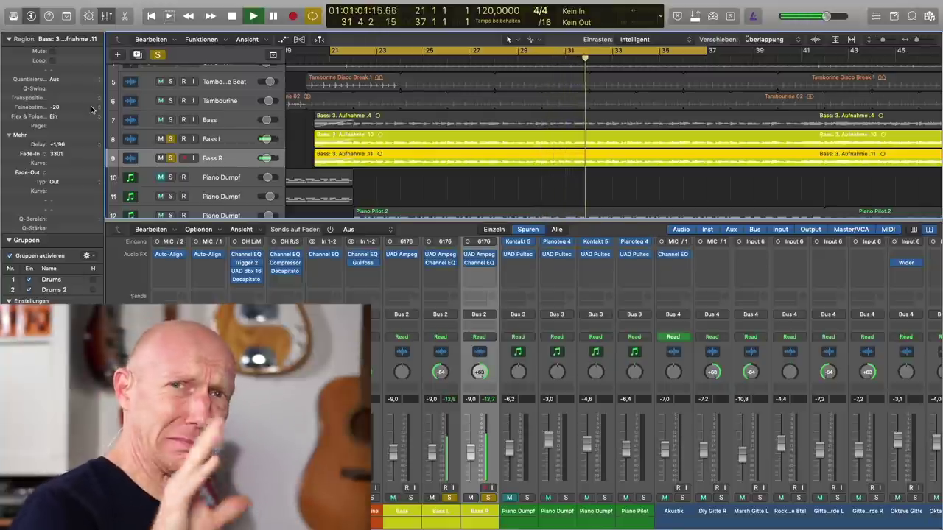
{"action": "key", "text": "space"}
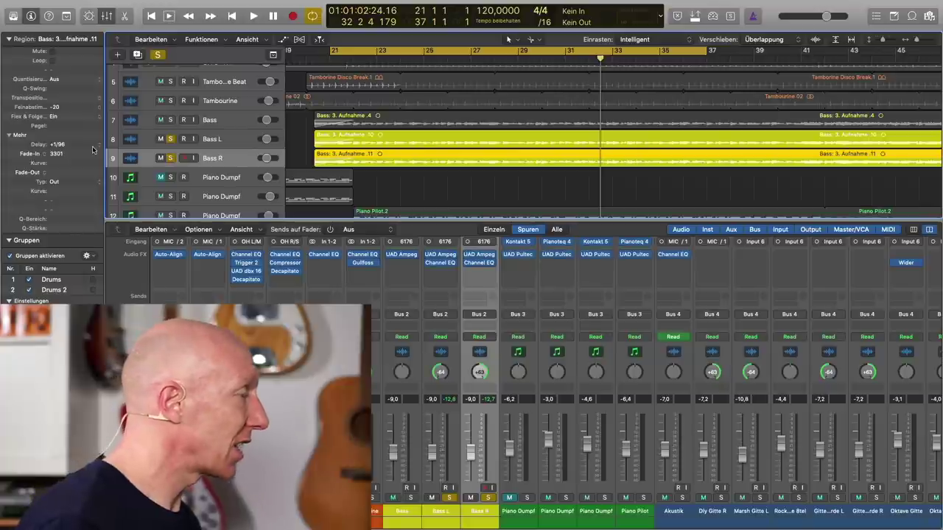
With the original Bass also soloed, blend the jointly selected Bass L and Bass R channels in from silence to -17.2 dB during playback.
{"action": "left_click", "coordinate": [432, 490]}
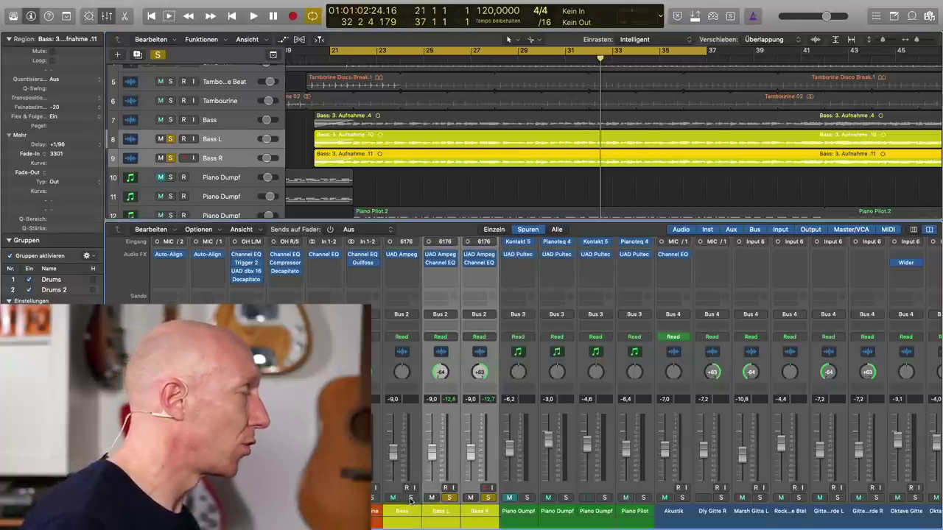
{"action": "left_click", "coordinate": [411, 499]}
{"action": "left_click_drag", "start_coordinate": [474, 458], "coordinate": [475, 508]}
{"action": "key", "text": "space"}
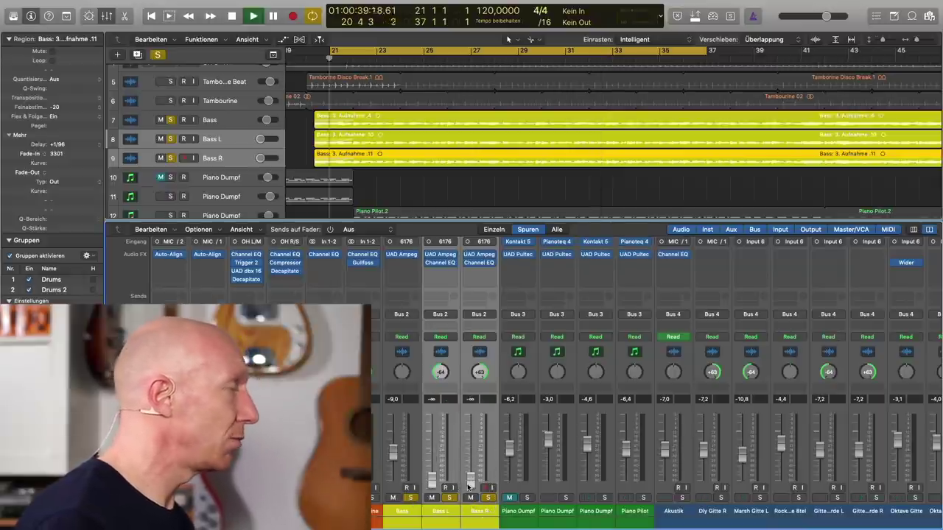
{"action": "left_click_drag", "start_coordinate": [469, 482], "coordinate": [470, 455]}
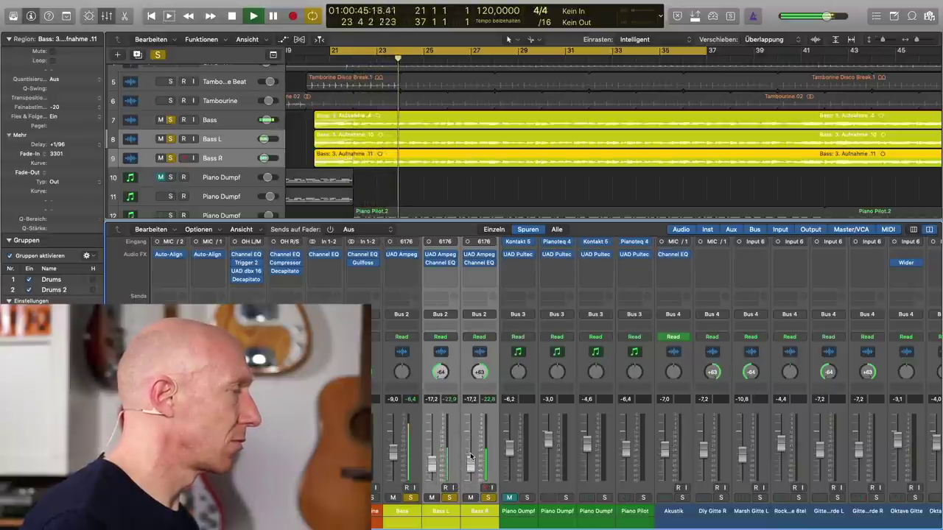
{"action": "key", "text": "space"}
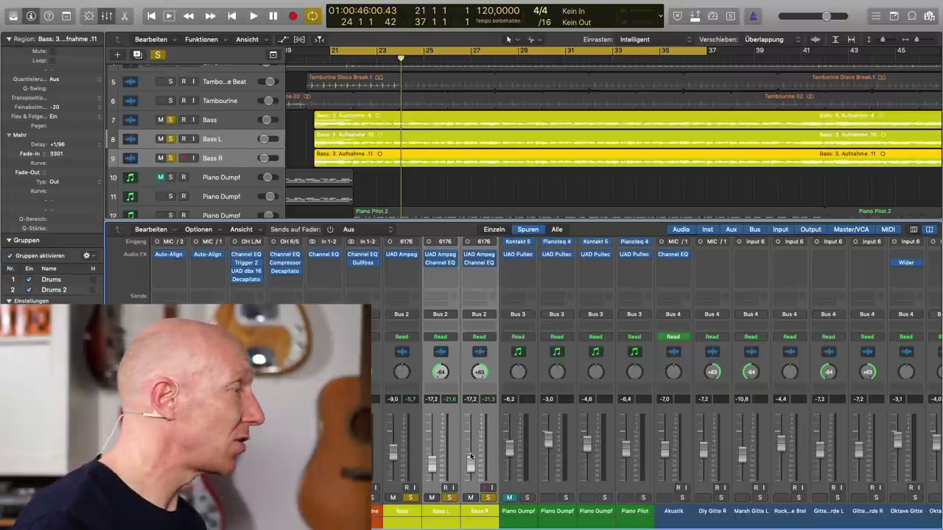
Lower the Bass L and Bass R channels together to -60.0 dB and switch off solo for all tracks.
{"action": "left_click_drag", "start_coordinate": [470, 466], "coordinate": [473, 492]}
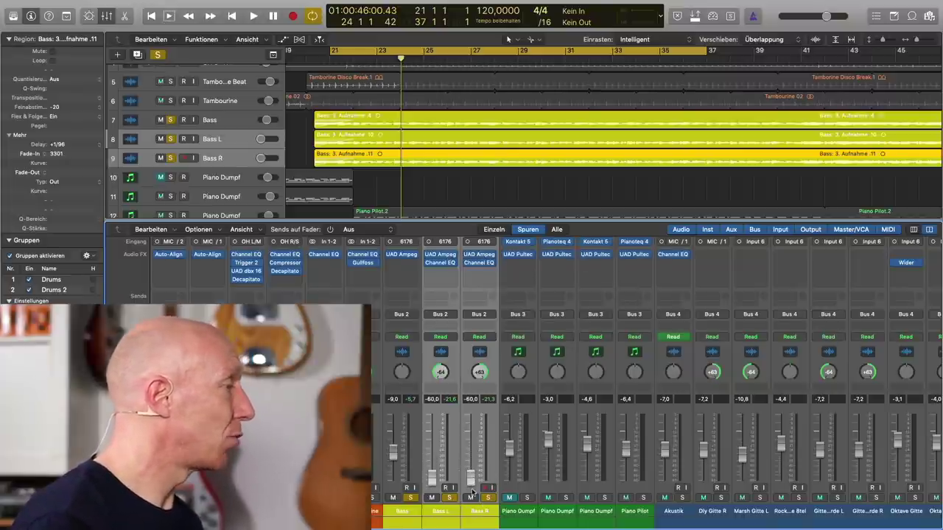
{"action": "scroll", "coordinate": [226, 157], "scroll_direction": "up", "scroll_amount": 1}
{"action": "left_click", "coordinate": [159, 56]}
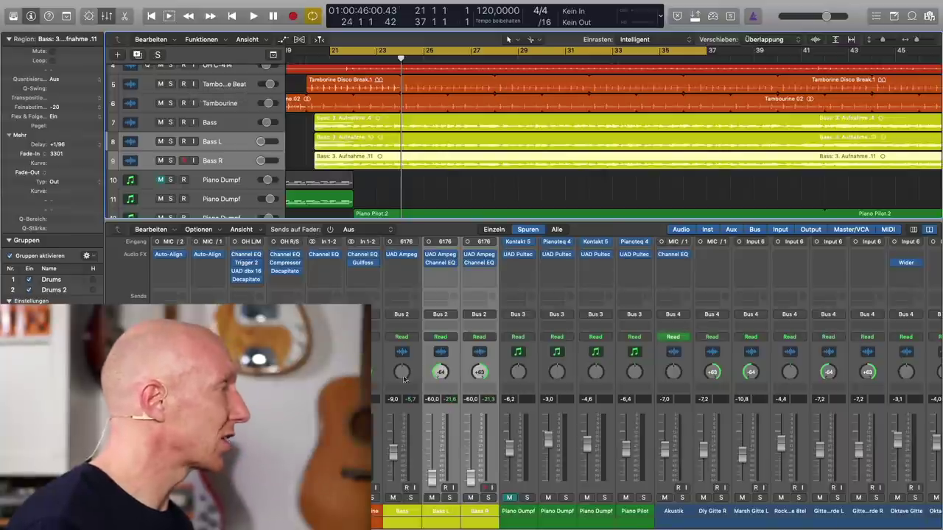
Play the full mix and raise the Bass L and Bass R channels together to -17.0 dB.
{"action": "key", "text": "space"}
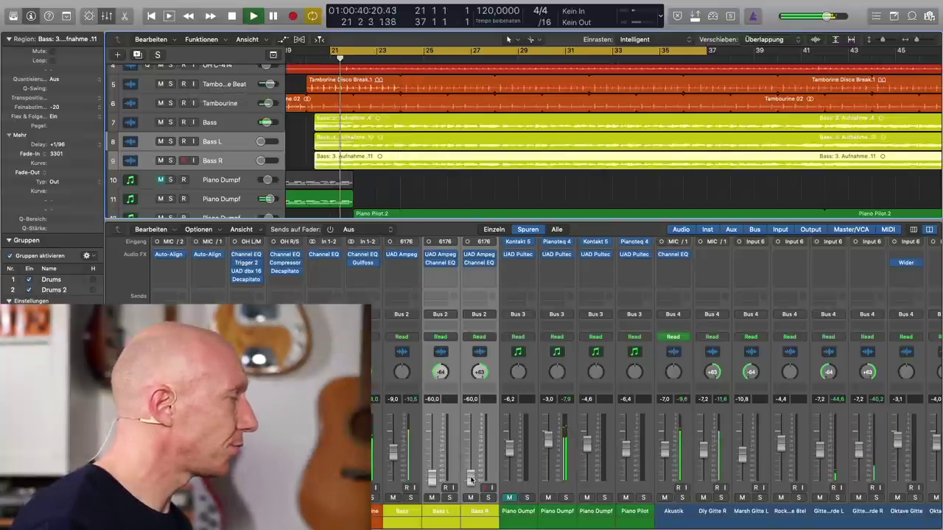
{"action": "left_click", "coordinate": [472, 477]}
{"action": "left_click_drag", "start_coordinate": [472, 477], "coordinate": [473, 449]}
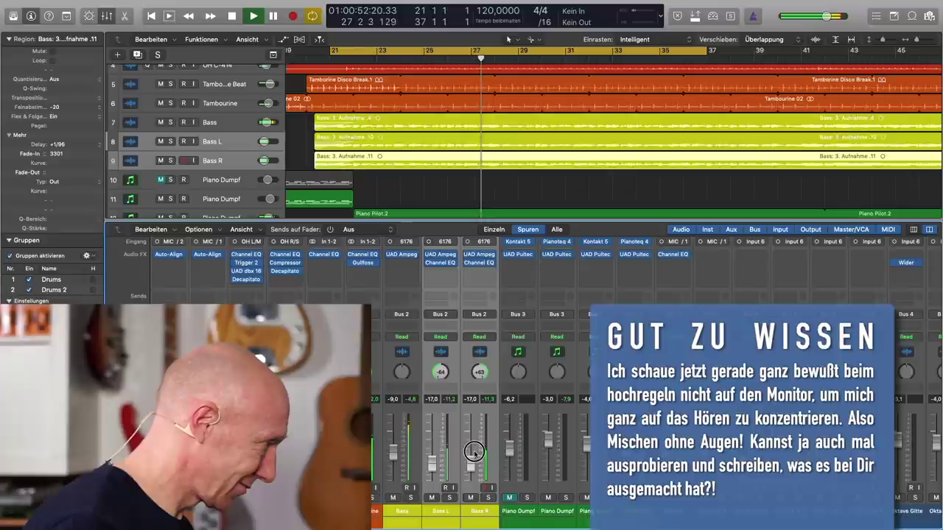
Compare the mix with Bass L and Bass R muted and unmuted, and raise both channels to -16.0 dB.
{"action": "left_click", "coordinate": [432, 498]}
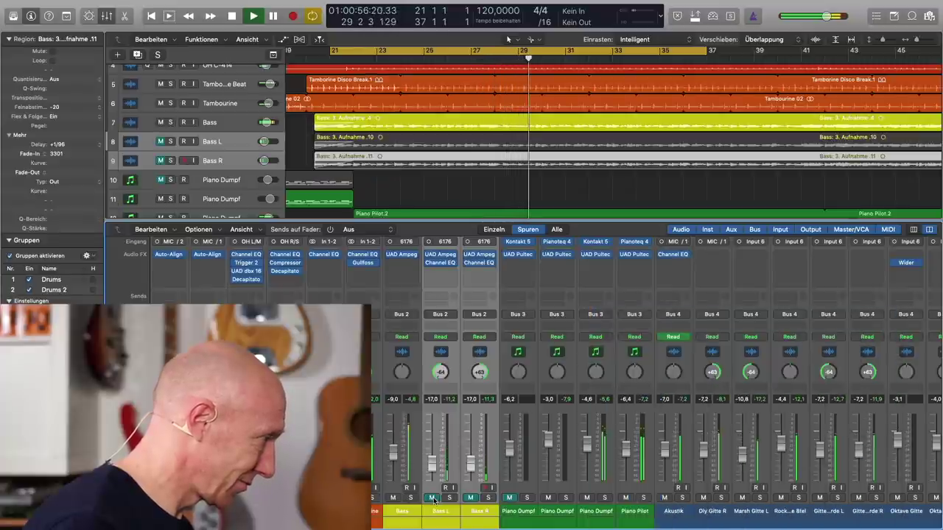
{"action": "left_click", "coordinate": [432, 499]}
{"action": "left_click_drag", "start_coordinate": [432, 465], "coordinate": [432, 462]}
{"action": "left_click", "coordinate": [433, 498]}
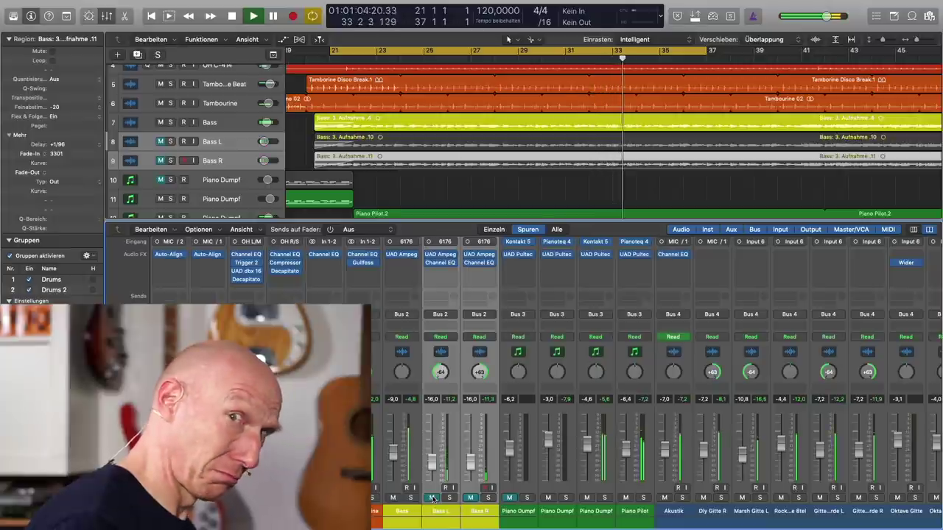
{"action": "left_click", "coordinate": [432, 498]}
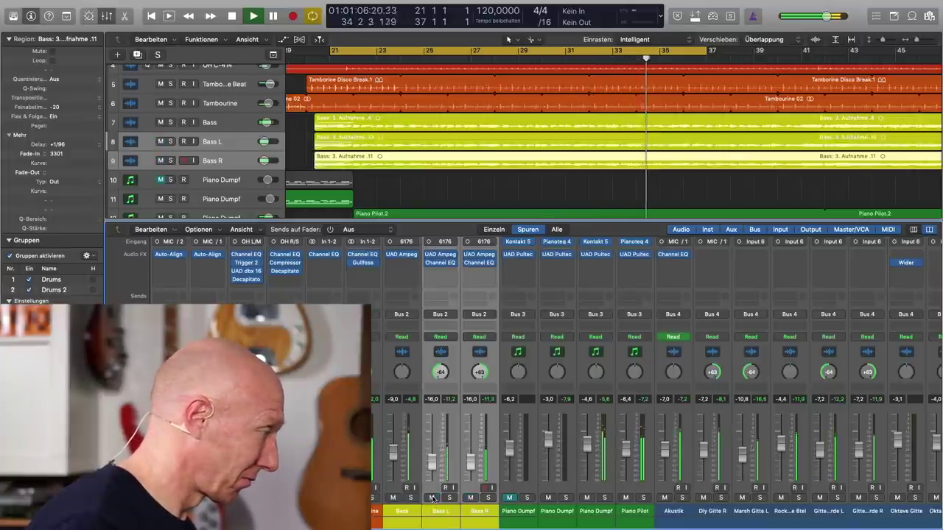